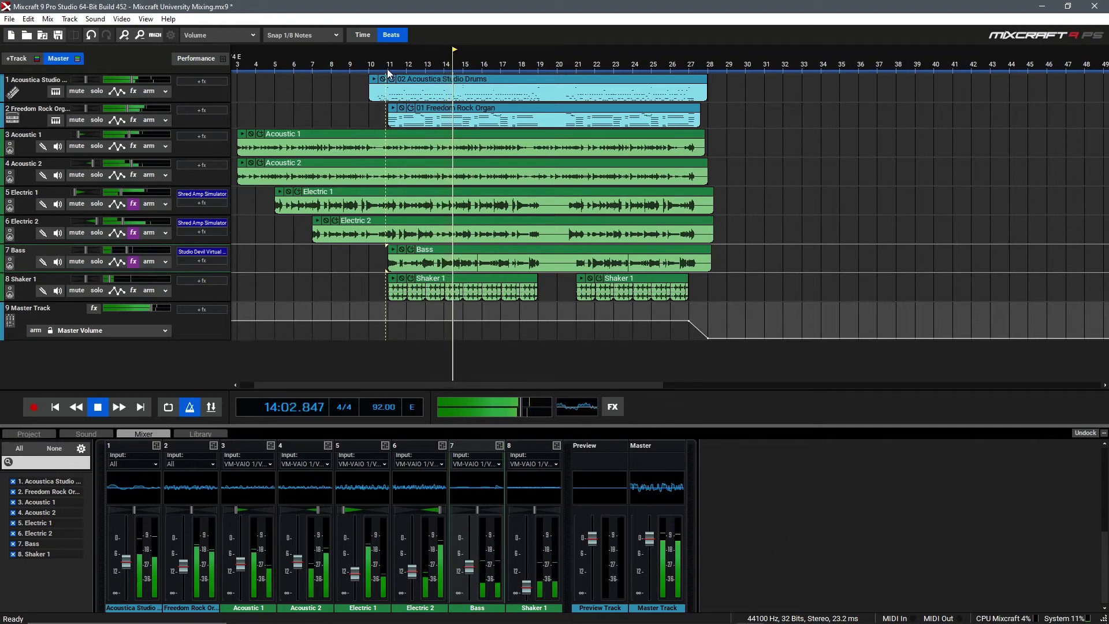
{"action": "key", "text": "space"}
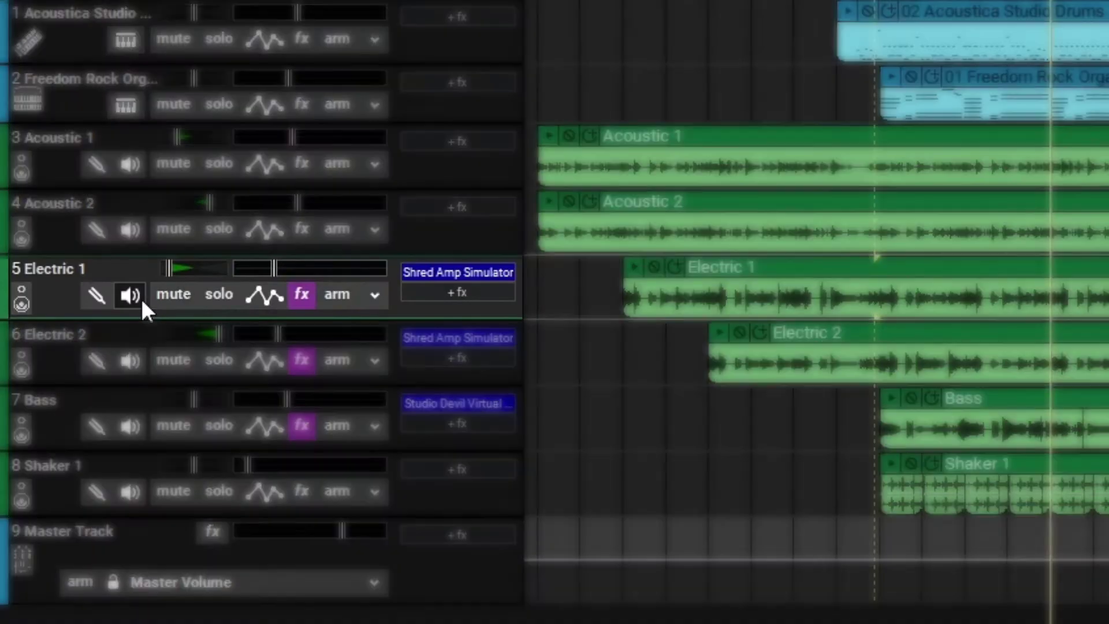
{"action": "left_click", "coordinate": [140, 296]}
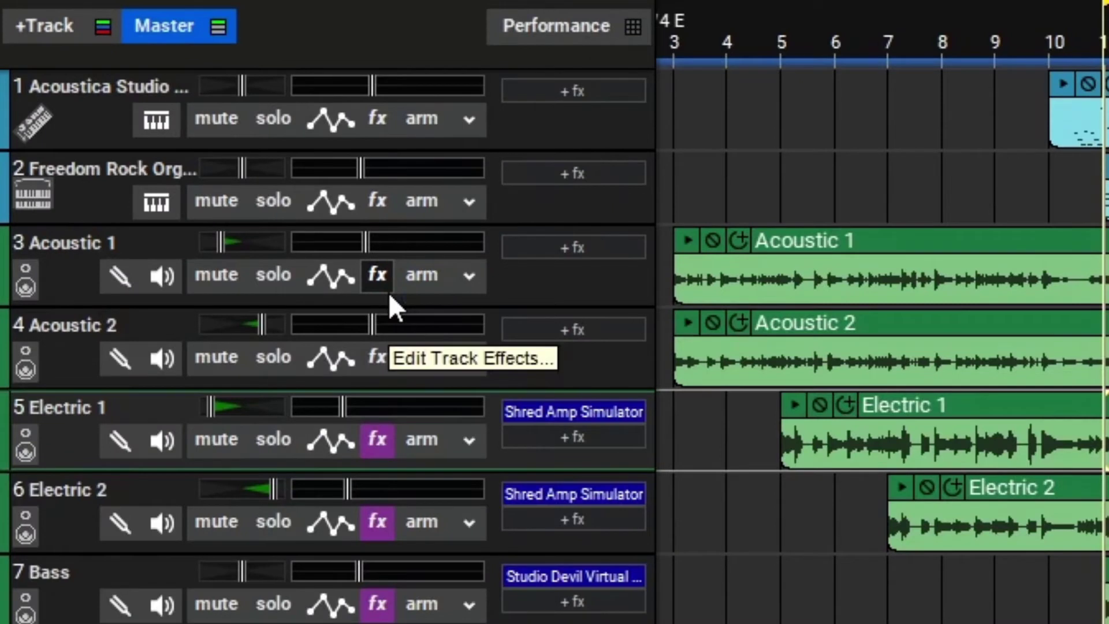
Load the "Acoustic Guitar - Clean Wide" effect chain on the Acoustic 1 track and stop playback after auditioning it
{"action": "left_click", "coordinate": [388, 292]}
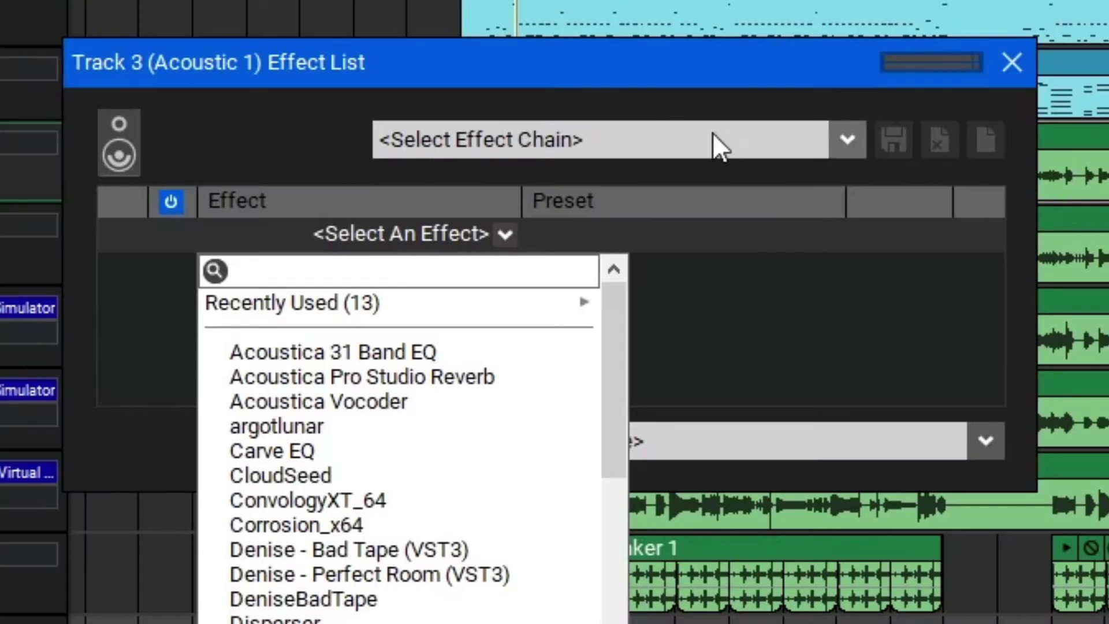
{"action": "left_click", "coordinate": [852, 148]}
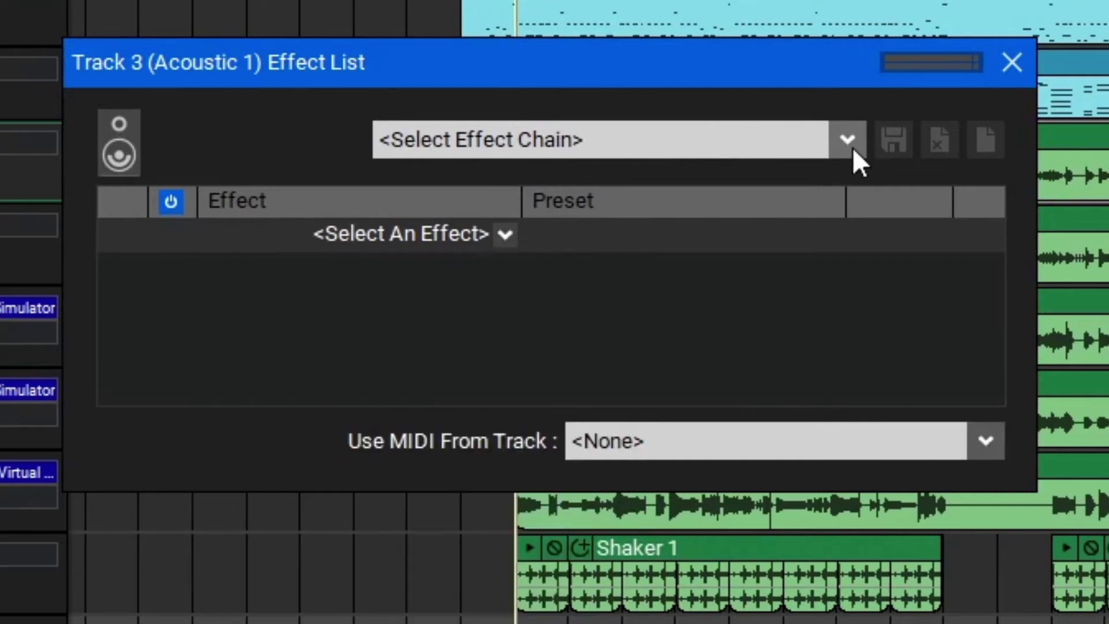
{"action": "left_click", "coordinate": [852, 147]}
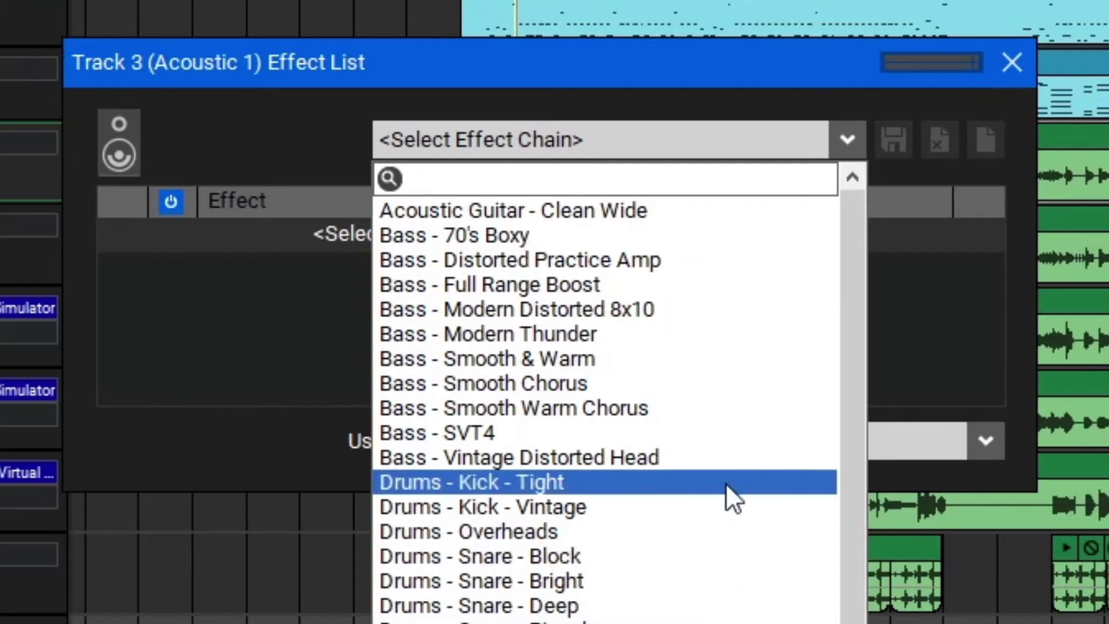
{"action": "left_click", "coordinate": [732, 214]}
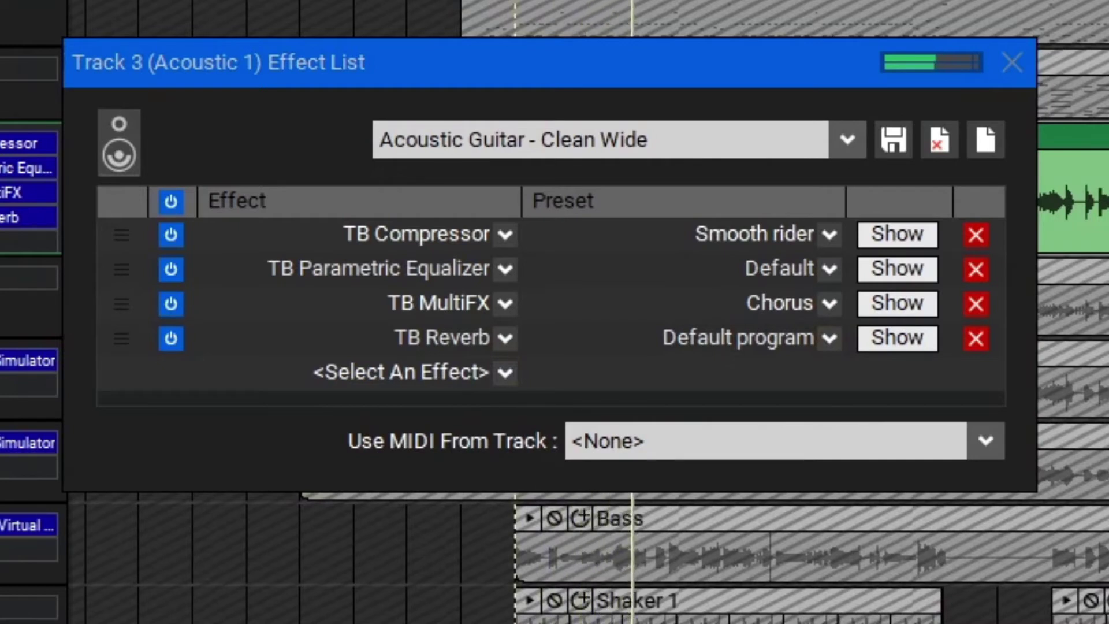
{"action": "key", "text": "space"}
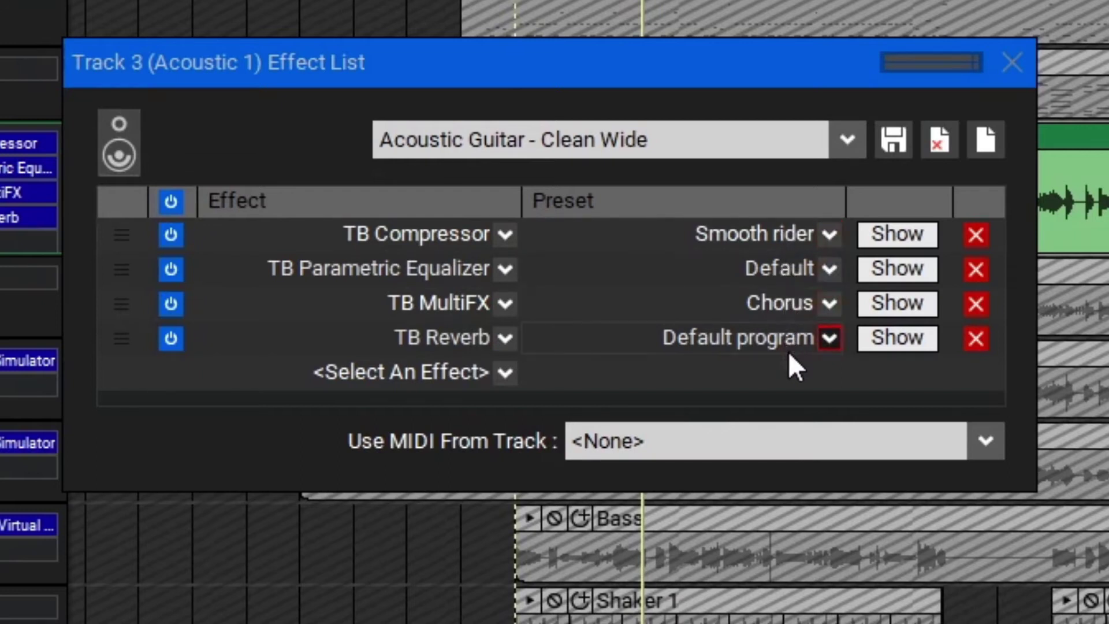
Toggle the TB MultiFX chorus off and on, and remove it from Acoustic 1's effect chain
{"action": "left_click", "coordinate": [180, 310]}
{"action": "left_click", "coordinate": [181, 311]}
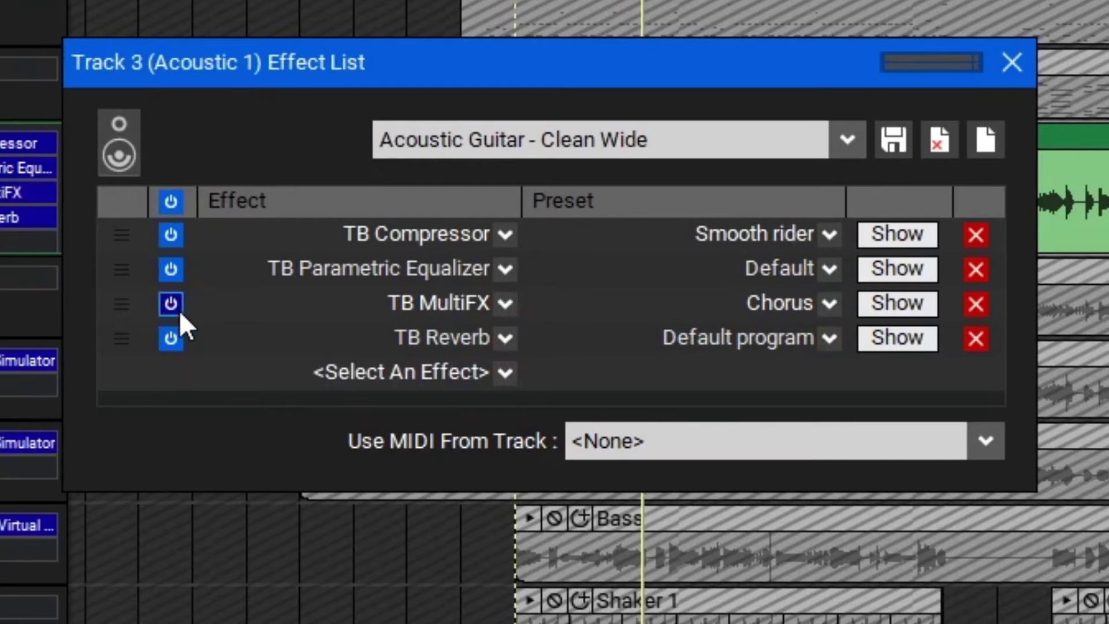
{"action": "mouse_move", "coordinate": [123, 312]}
{"action": "left_mouse_down"}
{"action": "mouse_move", "coordinate": [121, 272]}
{"action": "mouse_move", "coordinate": [121, 312]}
{"action": "left_mouse_up"}
{"action": "left_click", "coordinate": [976, 301]}
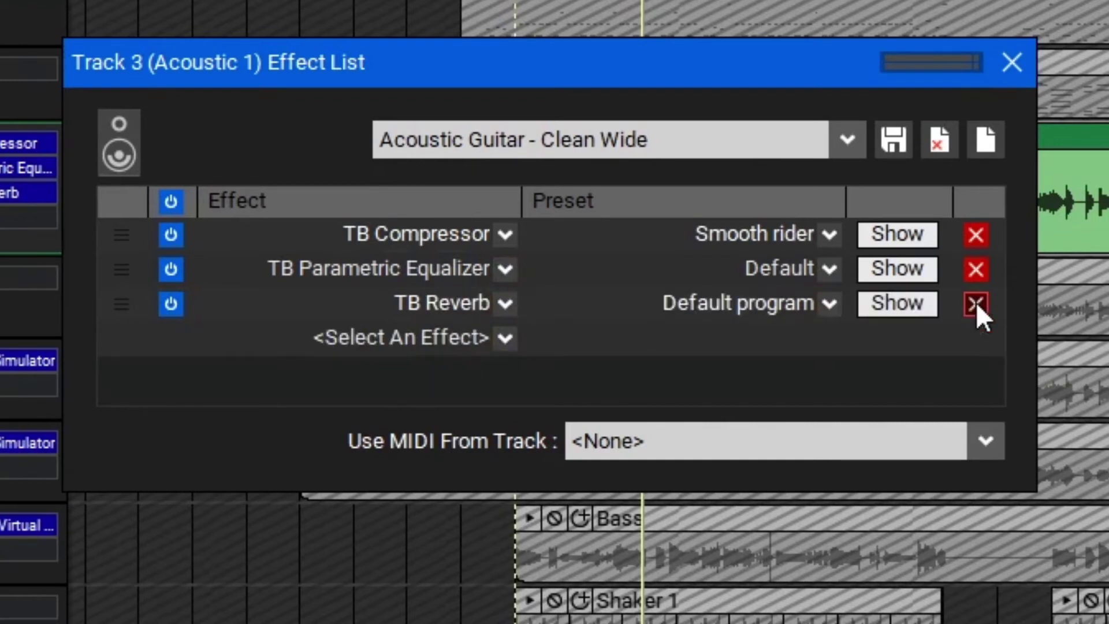
Open Acoustic 1's TB Reverb, audition the track and shorten the reverb tail (T60) to 0.48 s
{"action": "left_click", "coordinate": [927, 301]}
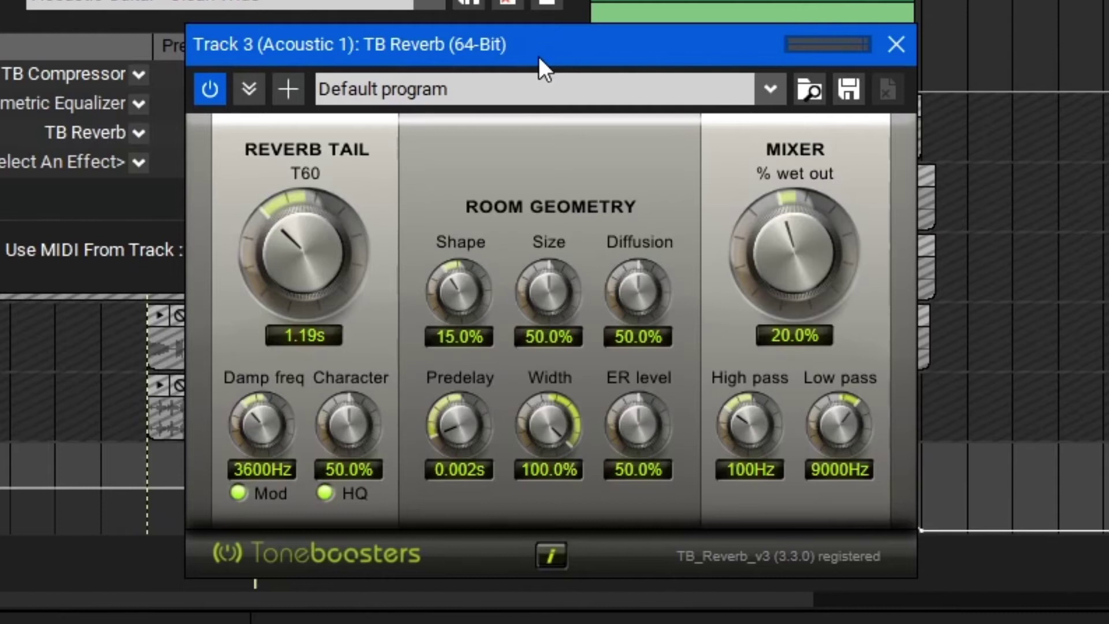
{"action": "key", "text": "space"}
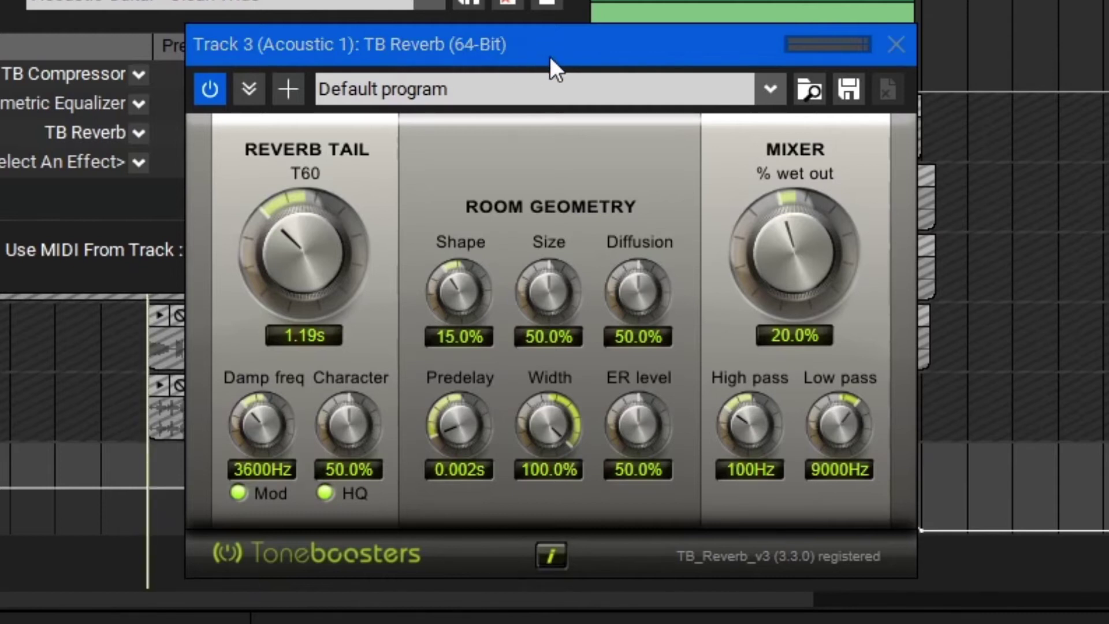
{"action": "key", "text": "space"}
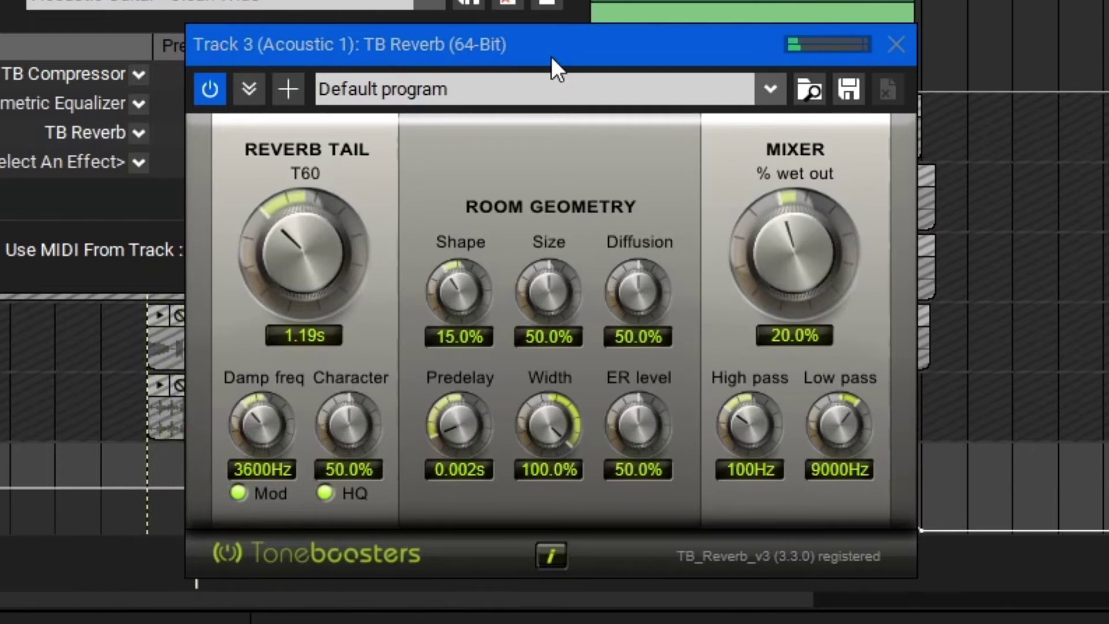
{"action": "left_click_drag", "start_coordinate": [342, 237], "coordinate": [324, 297]}
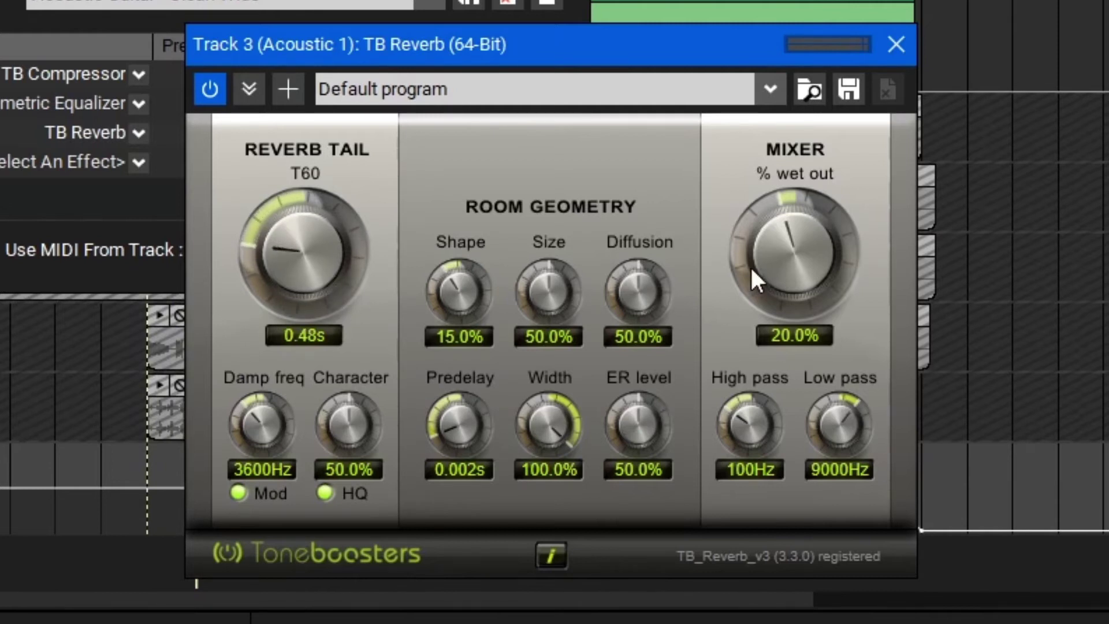
Swing the TB Reverb wet output between 0% and 100% during playback to compare the dry and fully wet sound
{"action": "left_click_drag", "start_coordinate": [784, 261], "coordinate": [838, 576]}
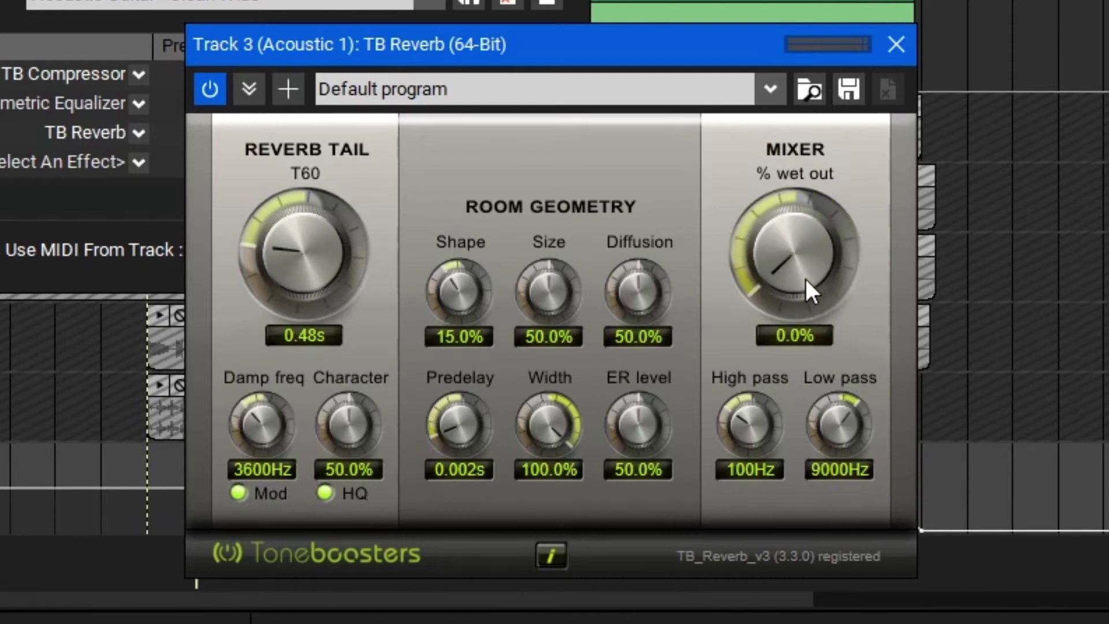
{"action": "left_click_drag", "start_coordinate": [810, 273], "coordinate": [791, 160]}
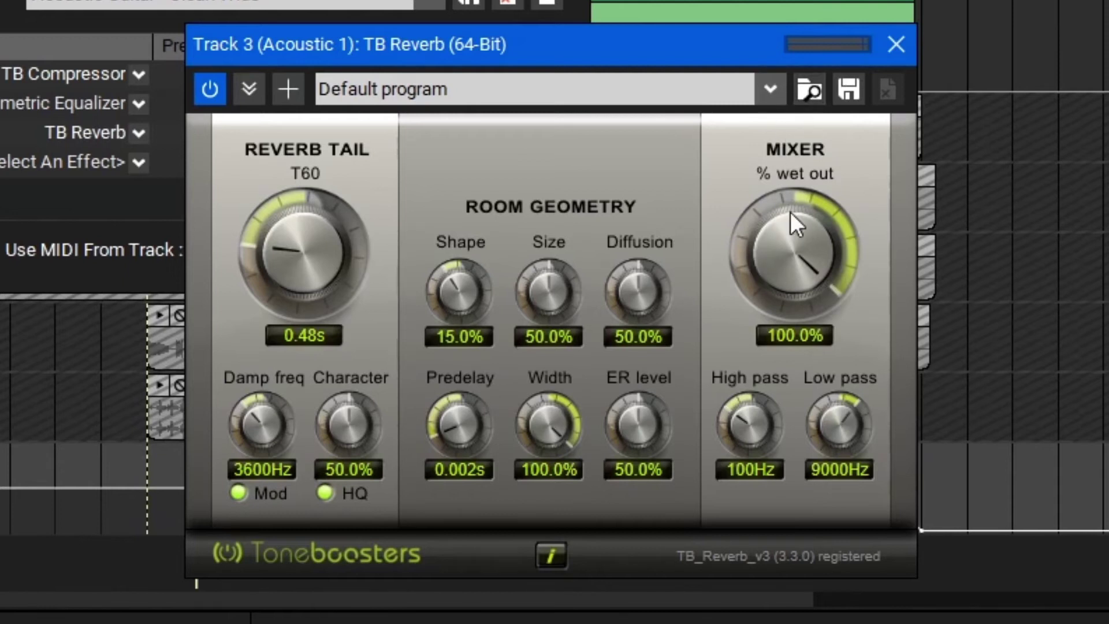
{"action": "left_click_drag", "start_coordinate": [786, 255], "coordinate": [814, 261]}
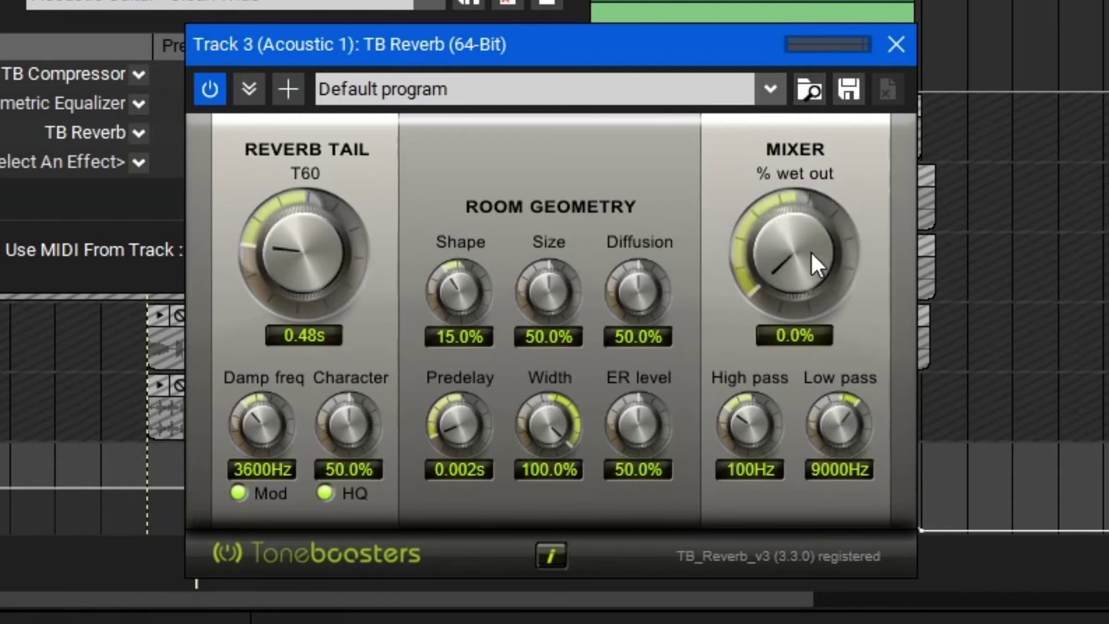
{"action": "key", "text": "space"}
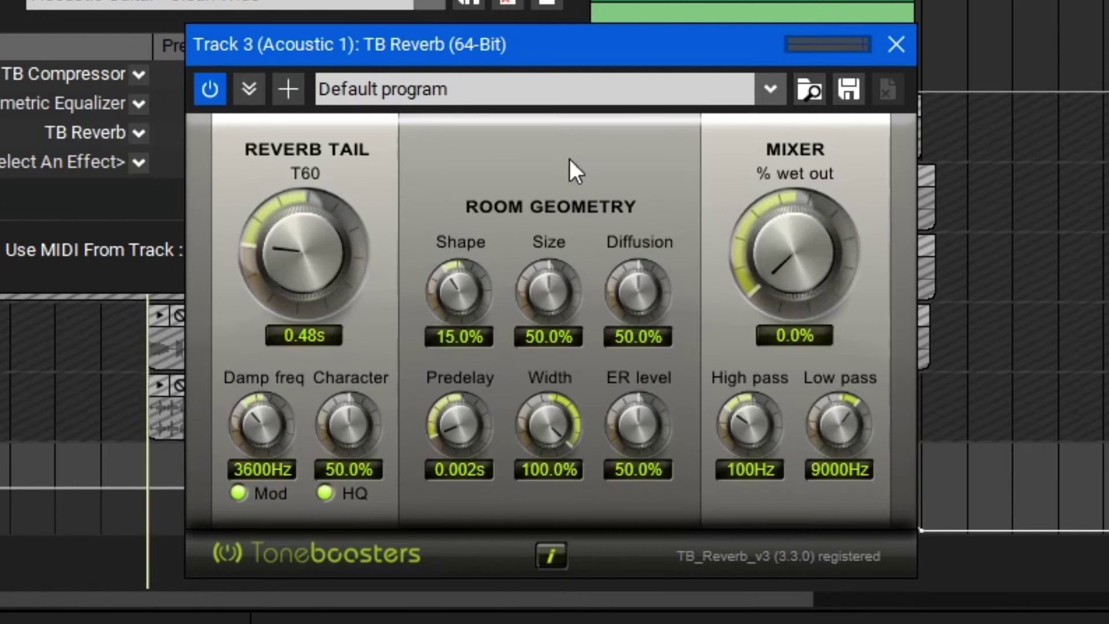
{"action": "key", "text": "space"}
{"action": "left_click_drag", "start_coordinate": [798, 293], "coordinate": [781, 116]}
{"action": "left_click_drag", "start_coordinate": [796, 233], "coordinate": [804, 177]}
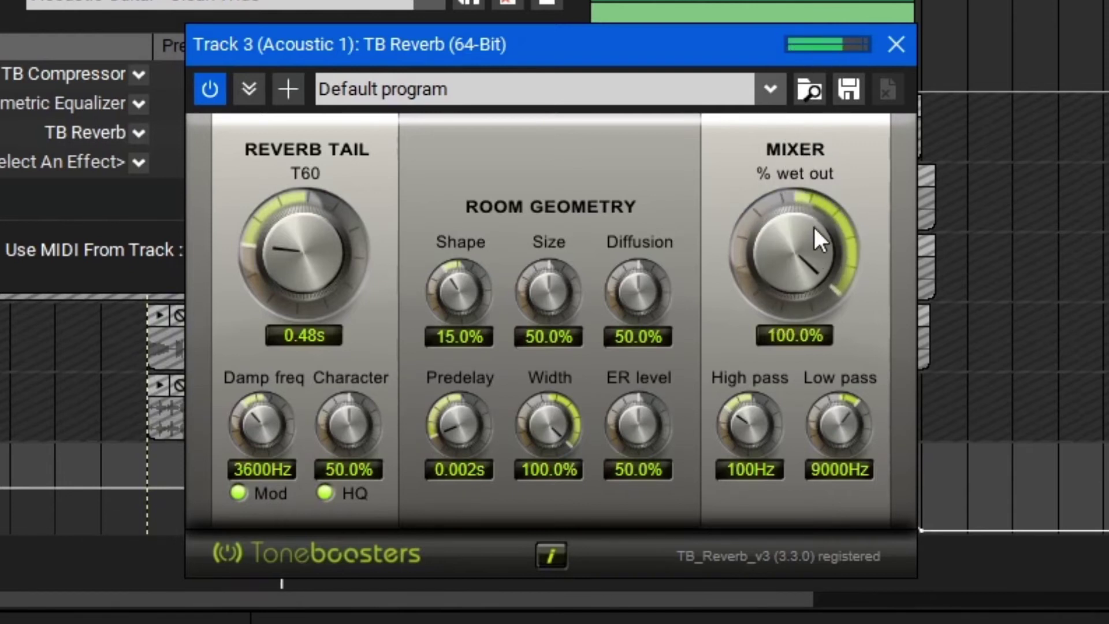
{"action": "left_click_drag", "start_coordinate": [813, 227], "coordinate": [797, 300]}
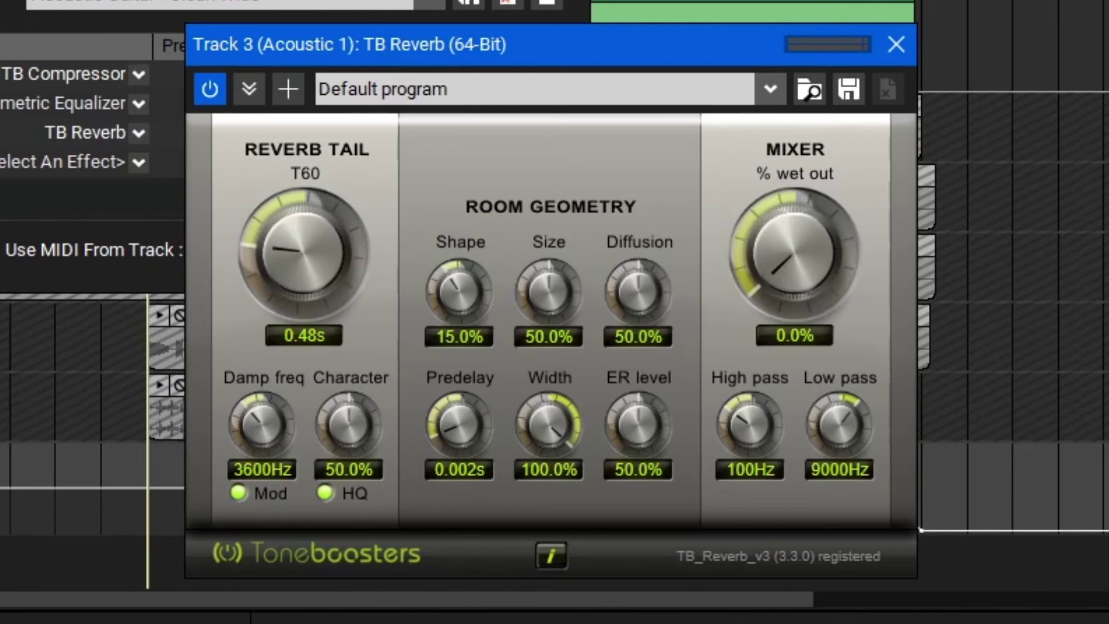
Set the TB Reverb wet output to about 19.8% and close the reverb and Acoustic 1 effect list windows
{"action": "left_click_drag", "start_coordinate": [803, 277], "coordinate": [784, 213]}
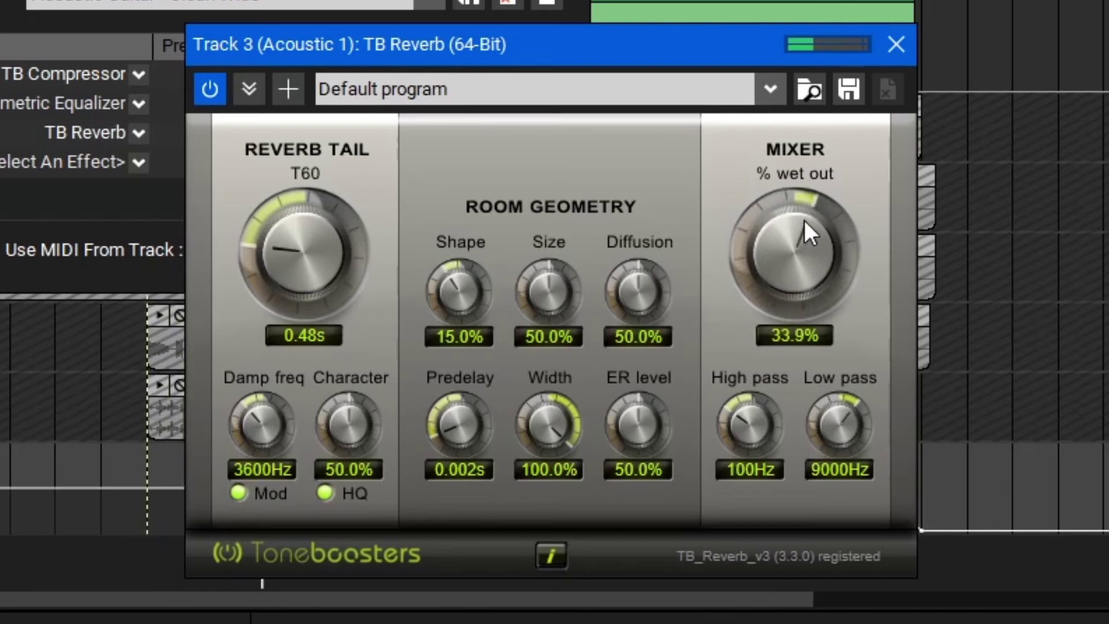
{"action": "left_click_drag", "start_coordinate": [797, 230], "coordinate": [806, 282]}
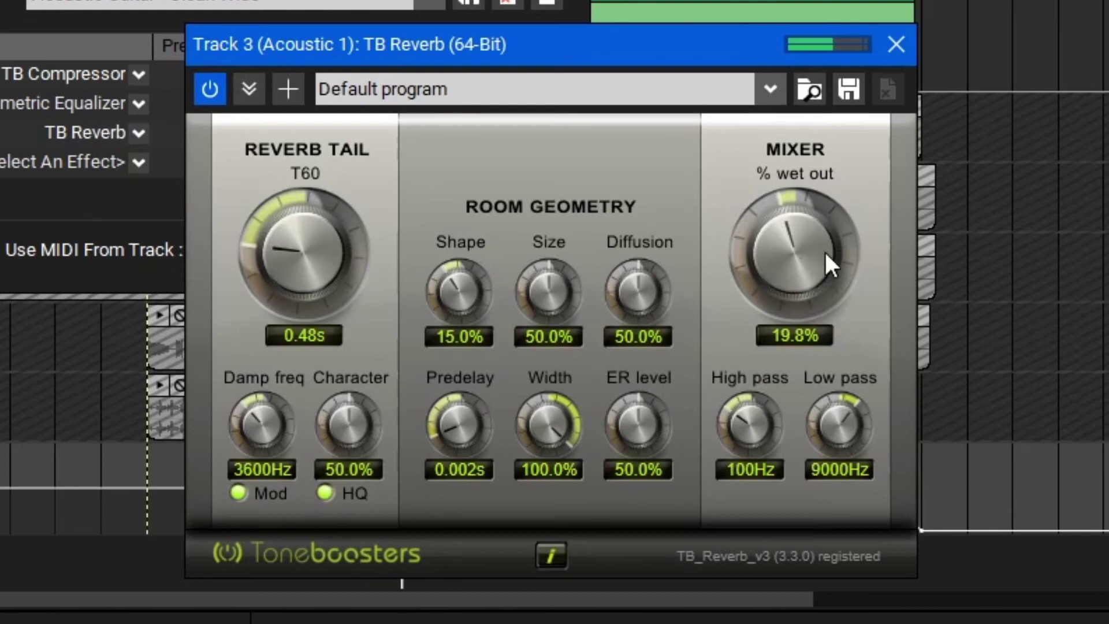
{"action": "left_click", "coordinate": [898, 46]}
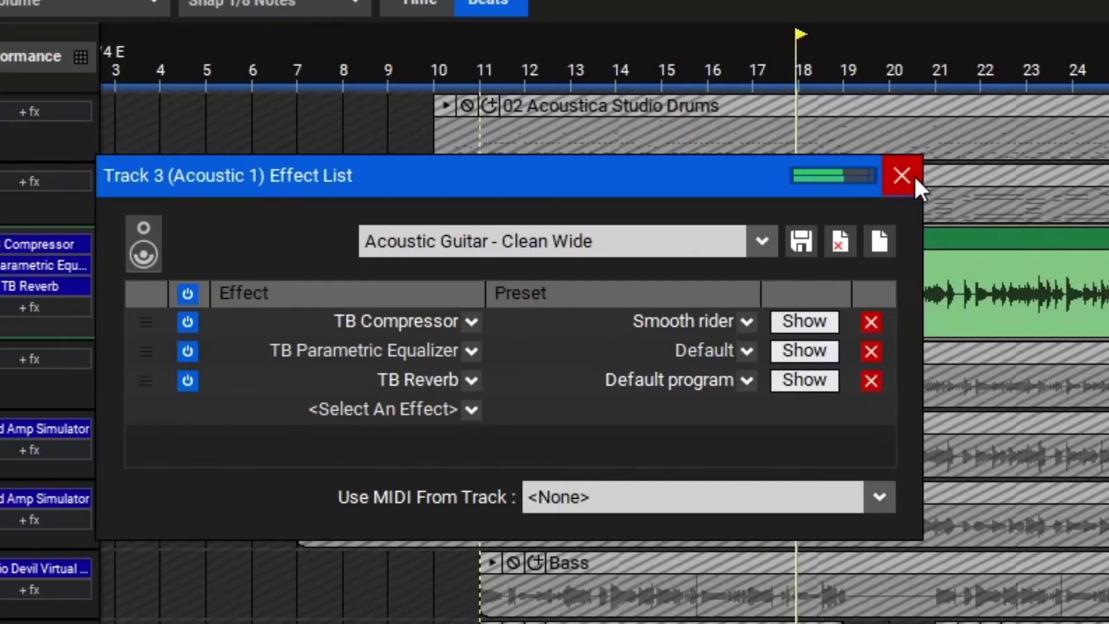
{"action": "left_click", "coordinate": [914, 175]}
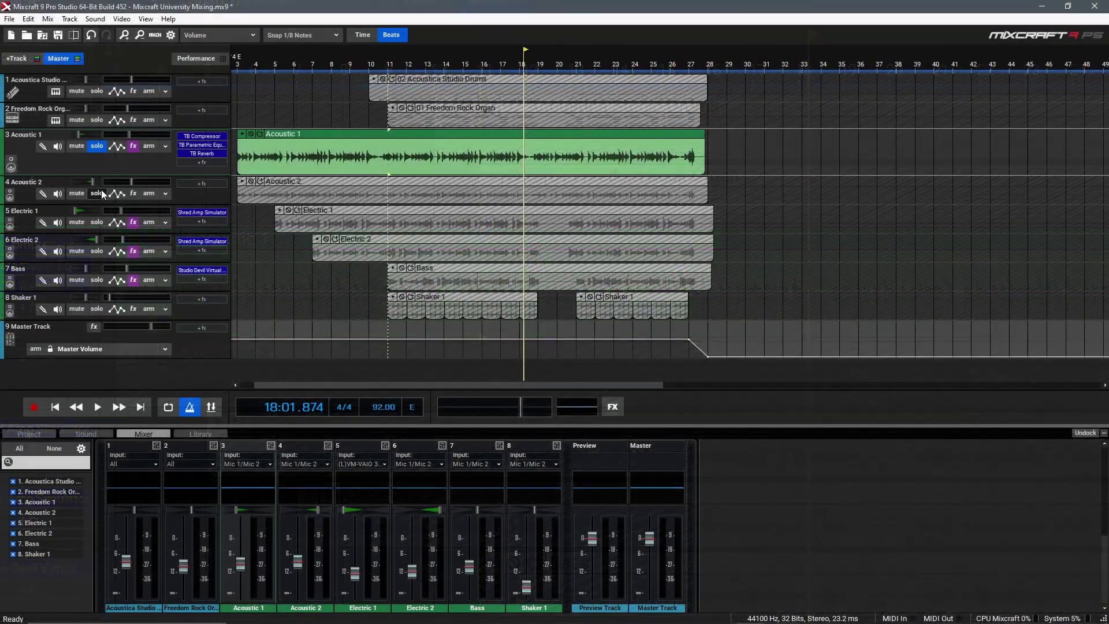
Solo Acoustic 2 as well and copy the TB Compressor, TB Parametric Equalizer and TB Reverb from Acoustic 1 onto it
{"action": "left_click", "coordinate": [96, 193]}
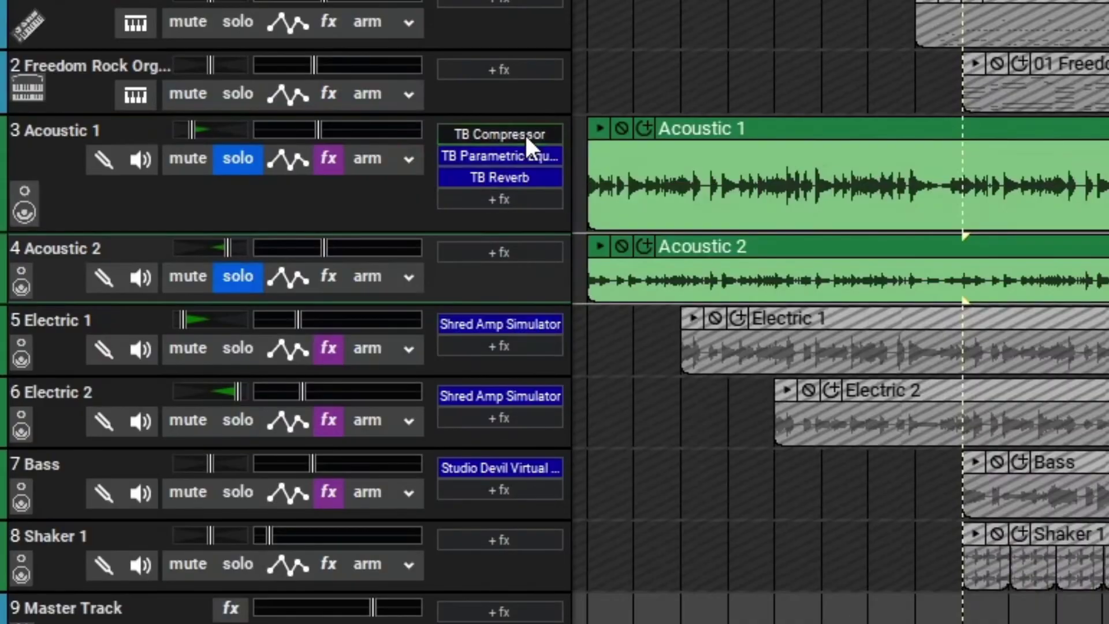
{"action": "left_click_drag", "start_coordinate": [524, 133], "coordinate": [507, 245]}
{"action": "left_click_drag", "start_coordinate": [529, 165], "coordinate": [524, 282]}
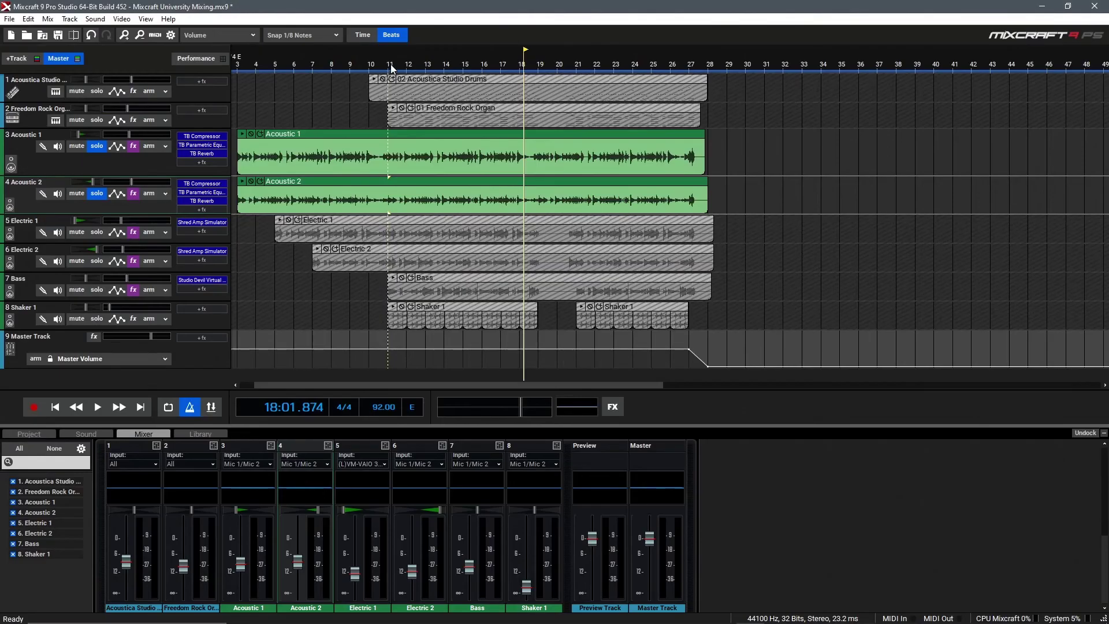
Play the two soloed acoustic tracks together from bar 11, and stop playback after listening
{"action": "left_click", "coordinate": [390, 68]}
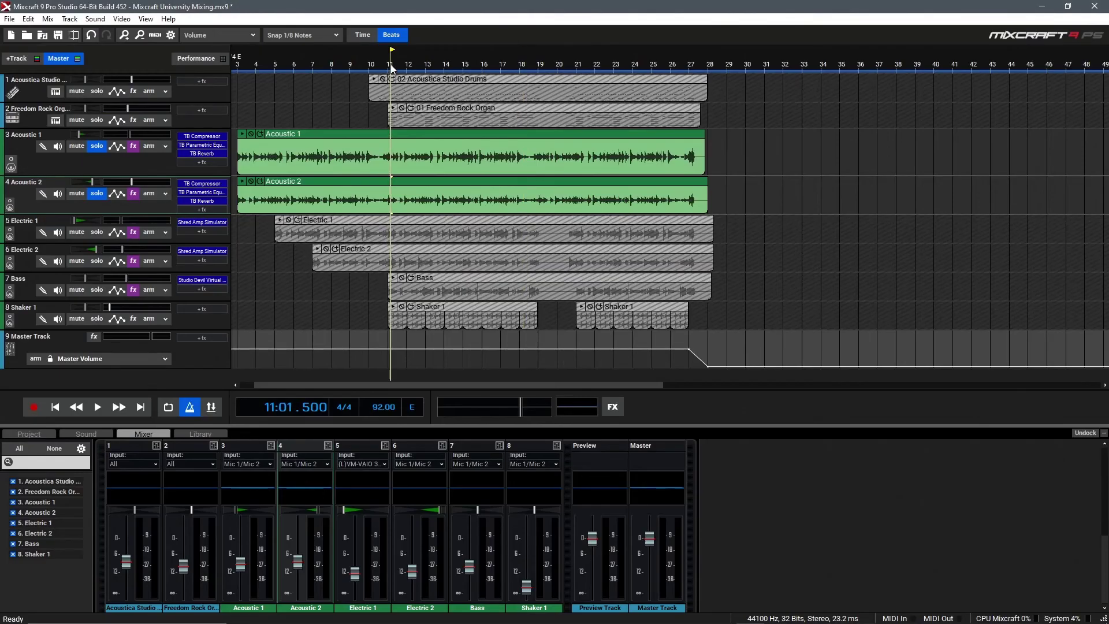
{"action": "key", "text": "space"}
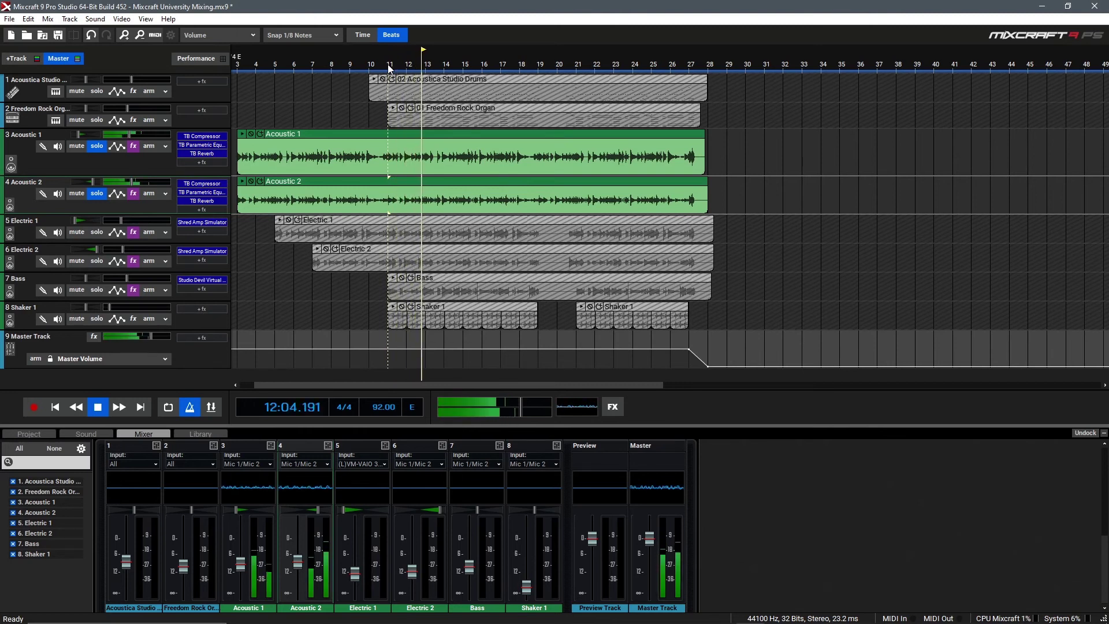
{"action": "key", "text": "space"}
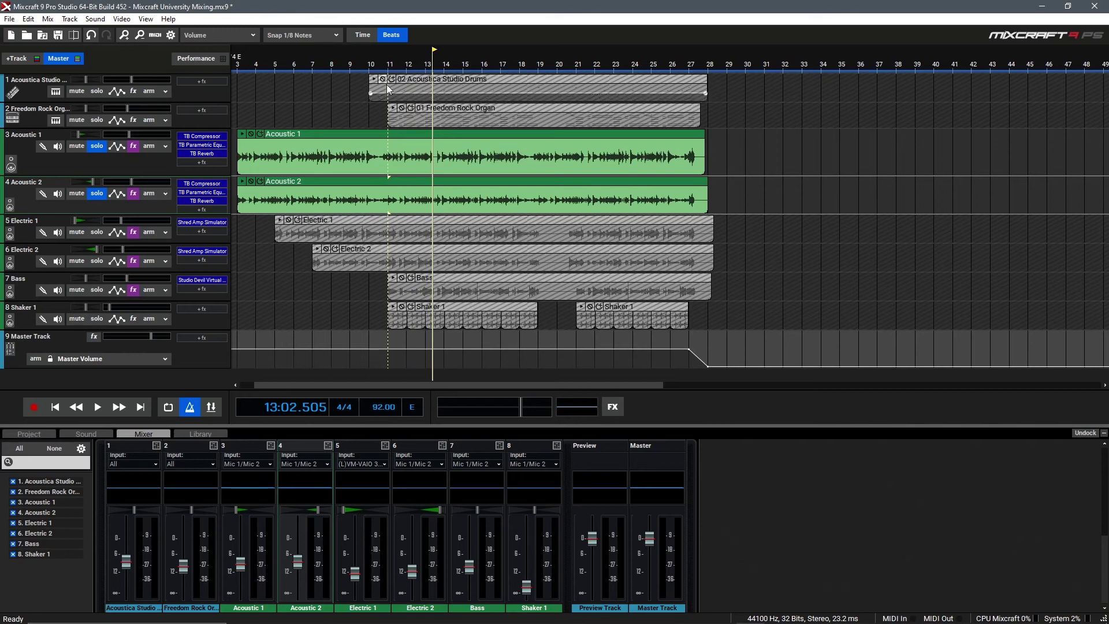
Turn off solo on Acoustic 1 and Acoustic 2 and play the full mix from bar 11 to the end
{"action": "left_click", "coordinate": [97, 148]}
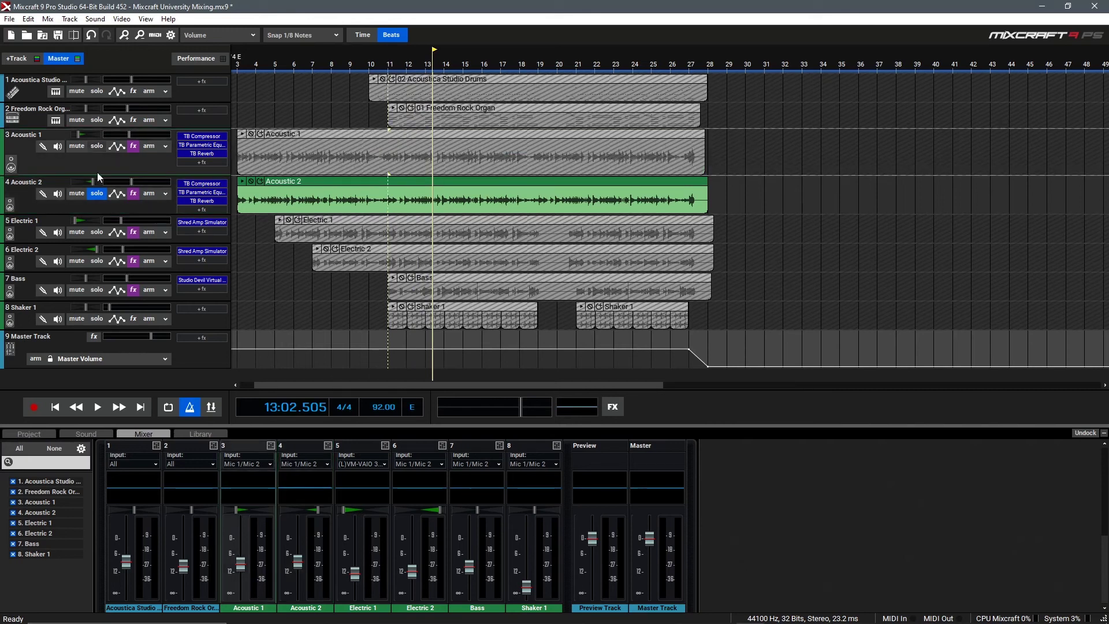
{"action": "left_click", "coordinate": [96, 195]}
{"action": "left_click", "coordinate": [390, 60]}
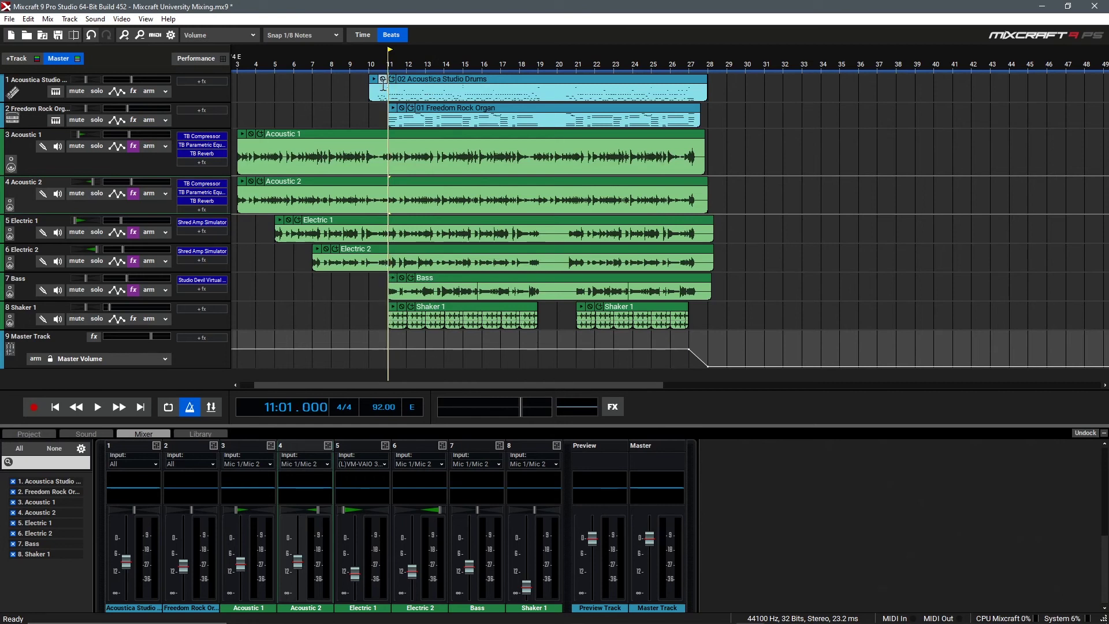
{"action": "key", "text": "space"}
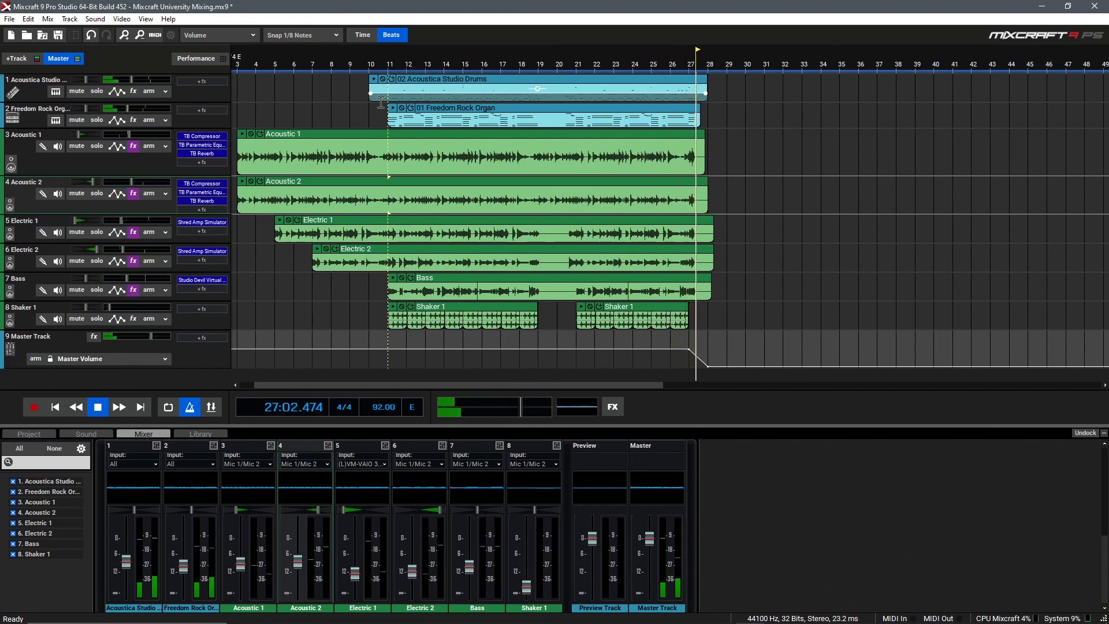
{"action": "left_click", "coordinate": [378, 110]}
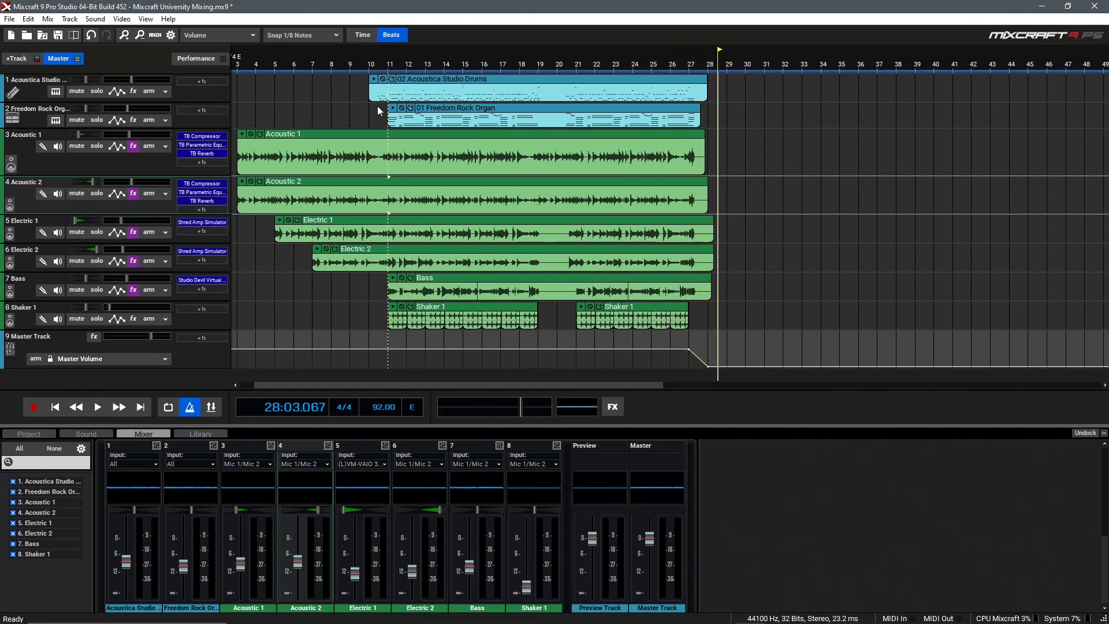